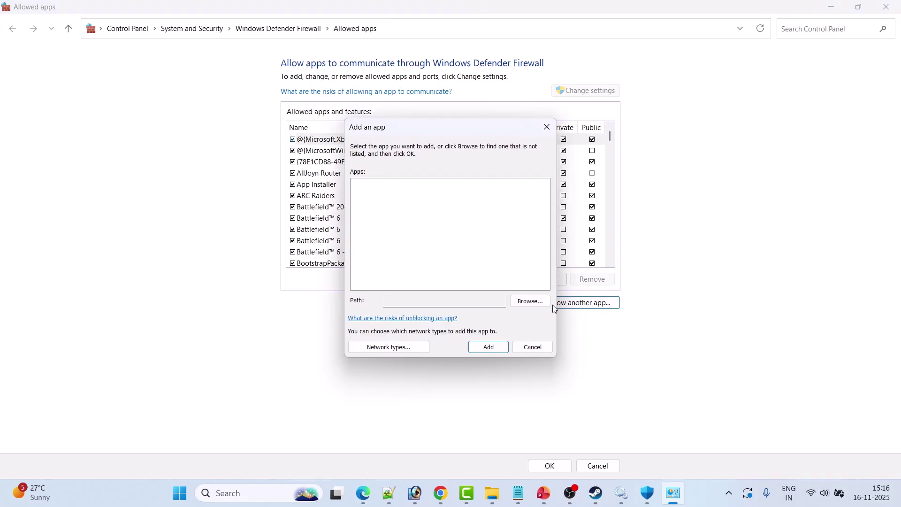
Open the file browser for adding another allowed firewall app, and cancel it
click(523, 302)
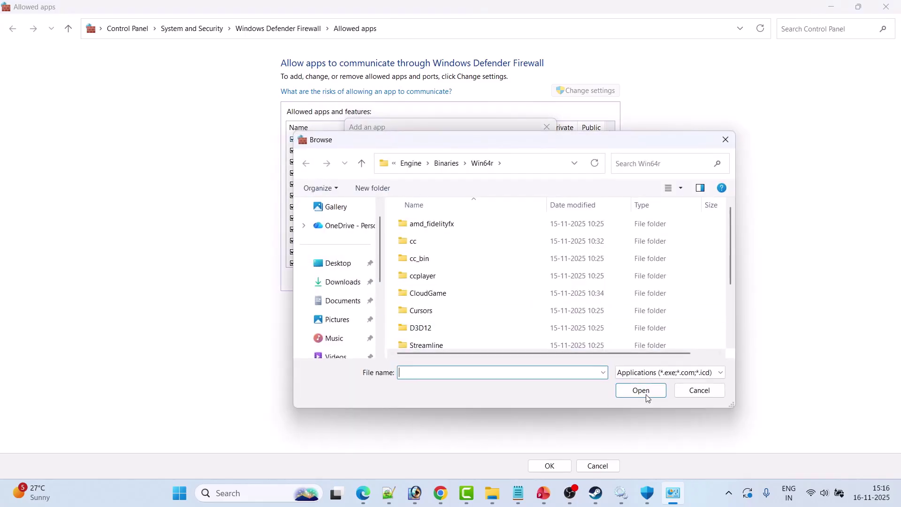
click(699, 390)
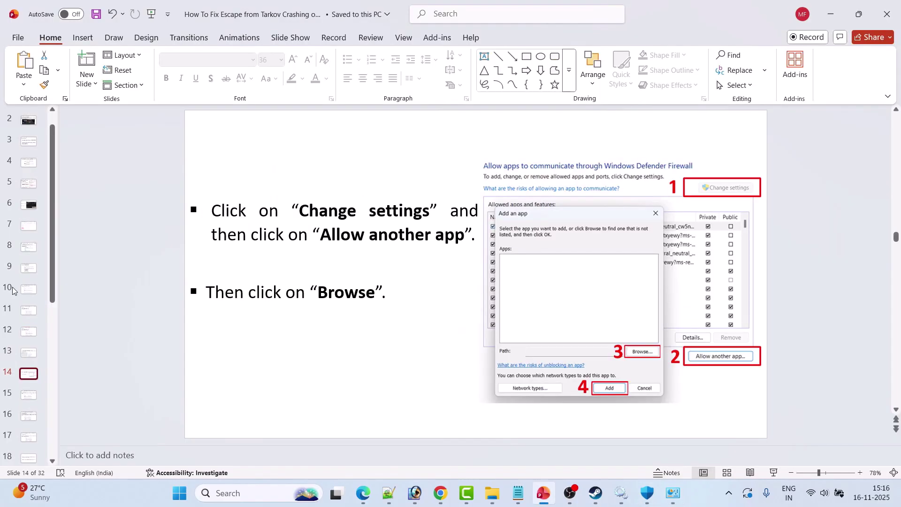
Go through presentation slides 15 to 17 on allowing BsgLauncher, EscapeFromTarkov and EscapeFromTarkov_BE through the firewall
scroll(237, 162, down, 1)
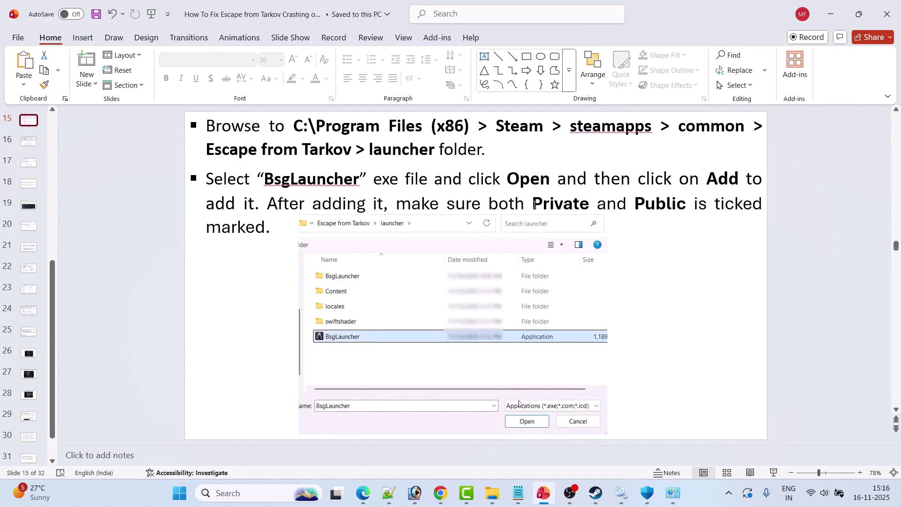
scroll(104, 189, down, 1)
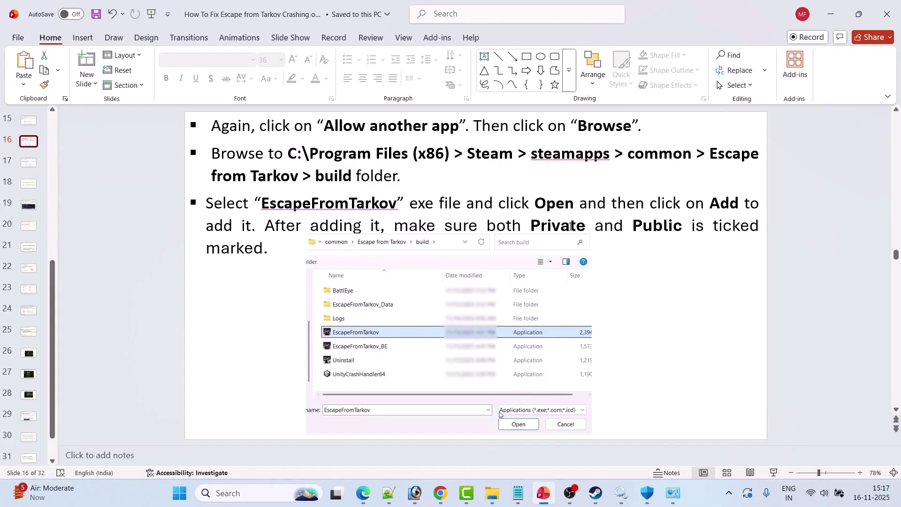
click(29, 162)
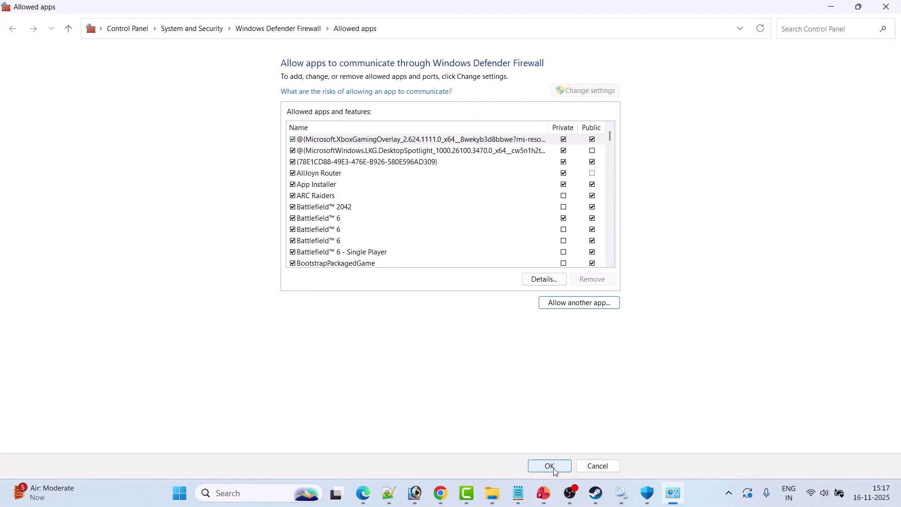
Confirm the allowed apps list in Windows Defender Firewall and return to the PowerPoint presentation
click(550, 466)
click(569, 493)
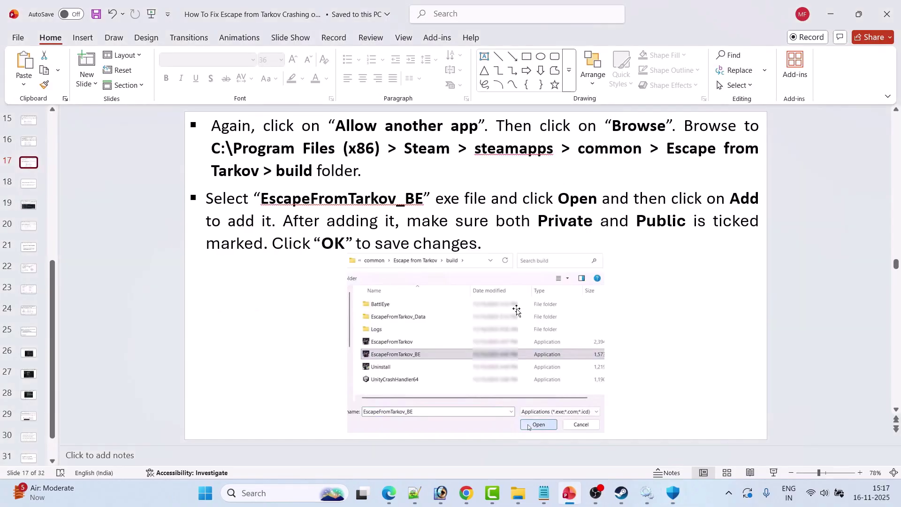
Add "ESET," after "bit defender," in the list of third-party antivirus programs on slide 18
scroll(296, 225, down, 2)
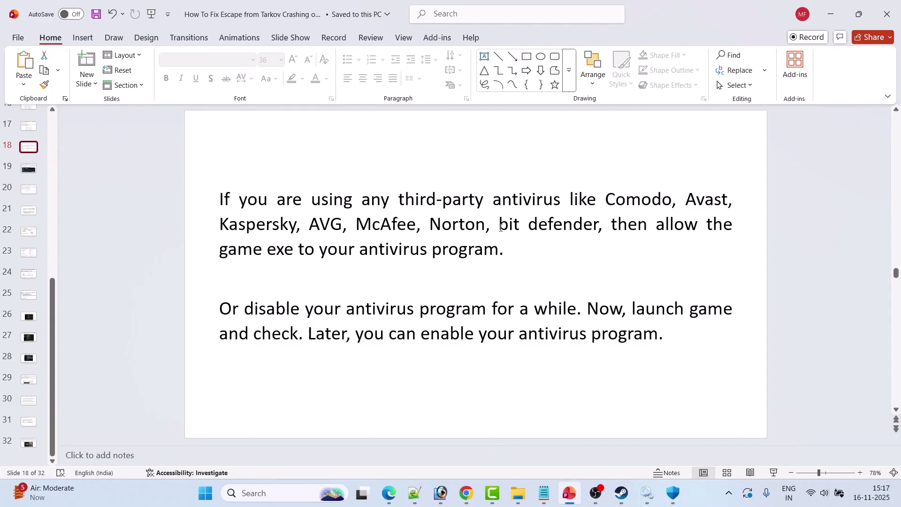
click(611, 226)
text(ESET)
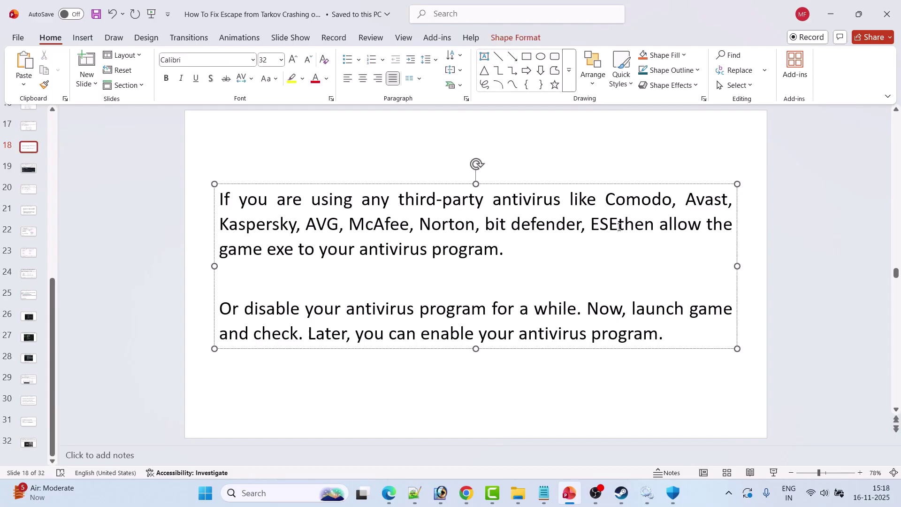
text(,)
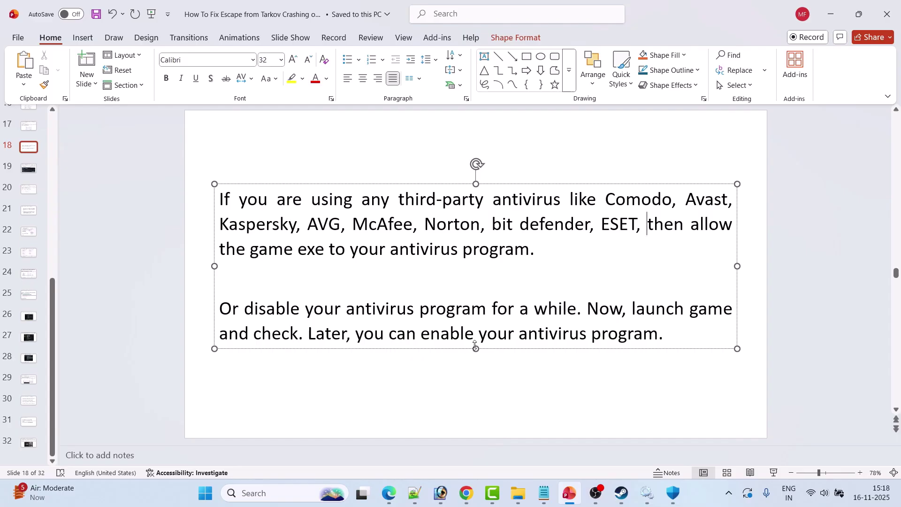
Advance through the Fix 7 slide on verifying game files to the Fix 8 slide on deleting save game files
scroll(117, 168, down, 1)
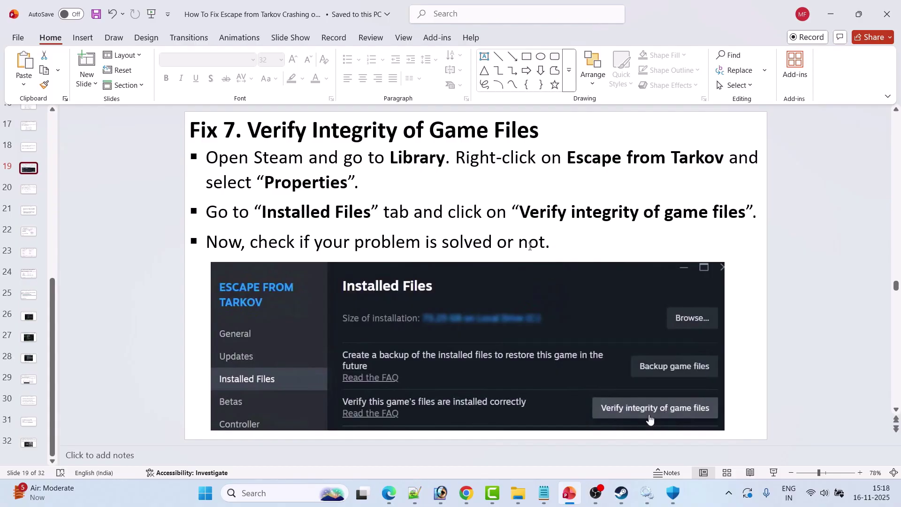
scroll(106, 199, down, 1)
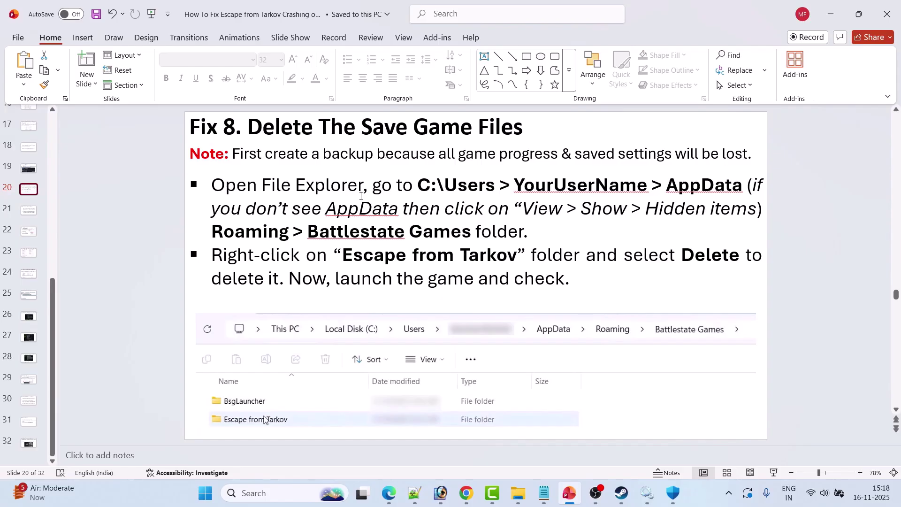
Switch to File Explorer and open the user's profile folder under Users on the C: drive
click(518, 492)
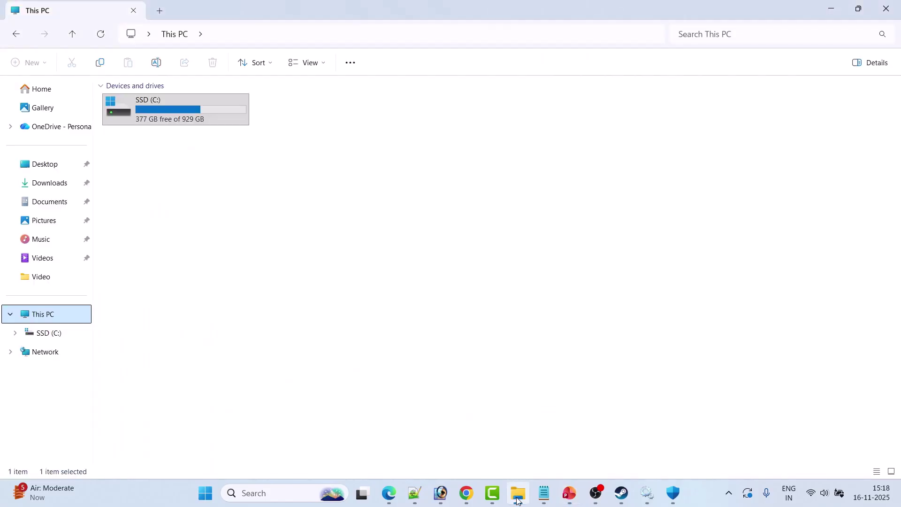
double_click(183, 119)
scroll(141, 366, down, 2)
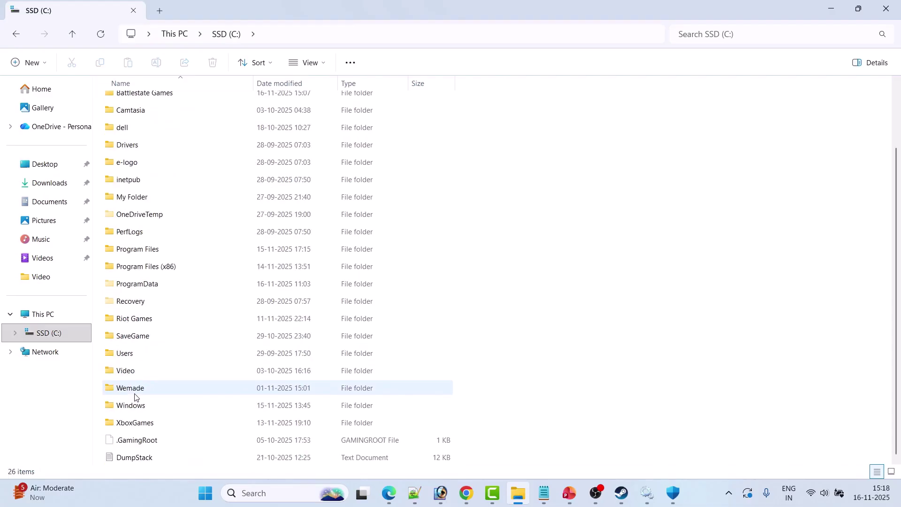
double_click(137, 355)
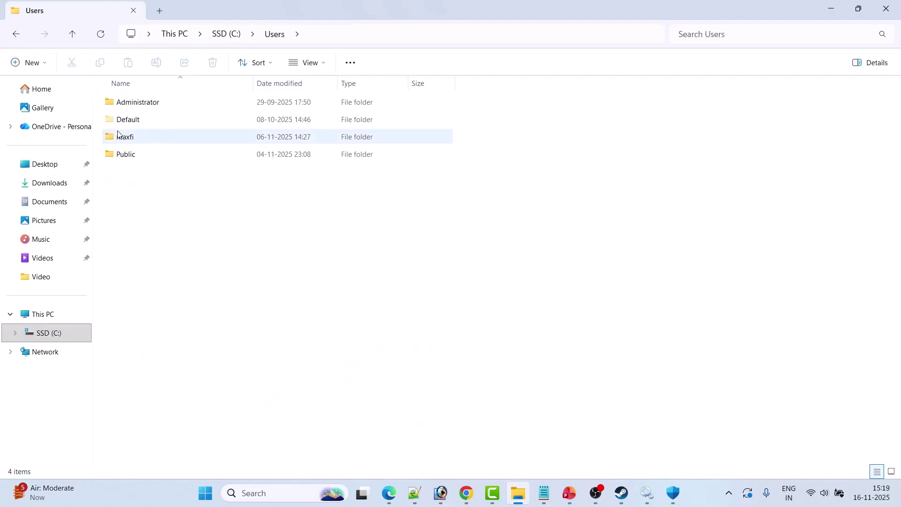
double_click(143, 139)
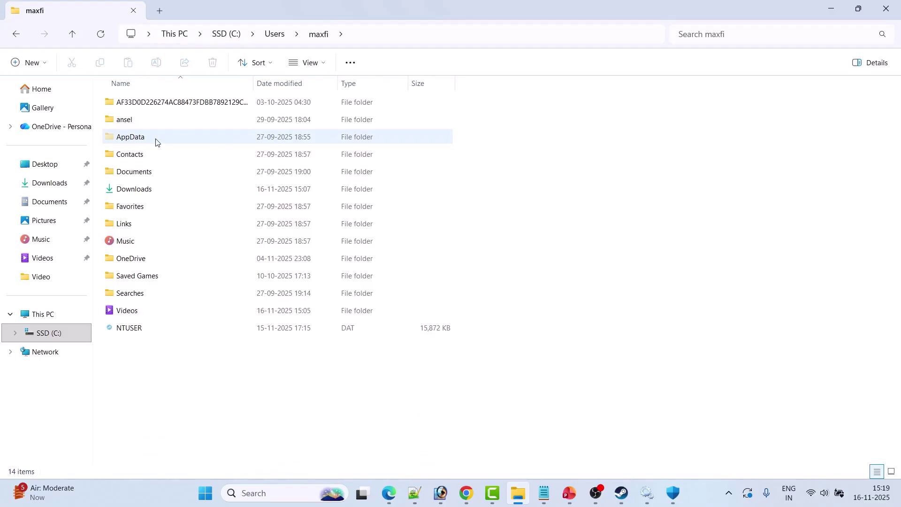
Check the Hidden items display option in the user's profile folder and open the AppData folder
click(309, 63)
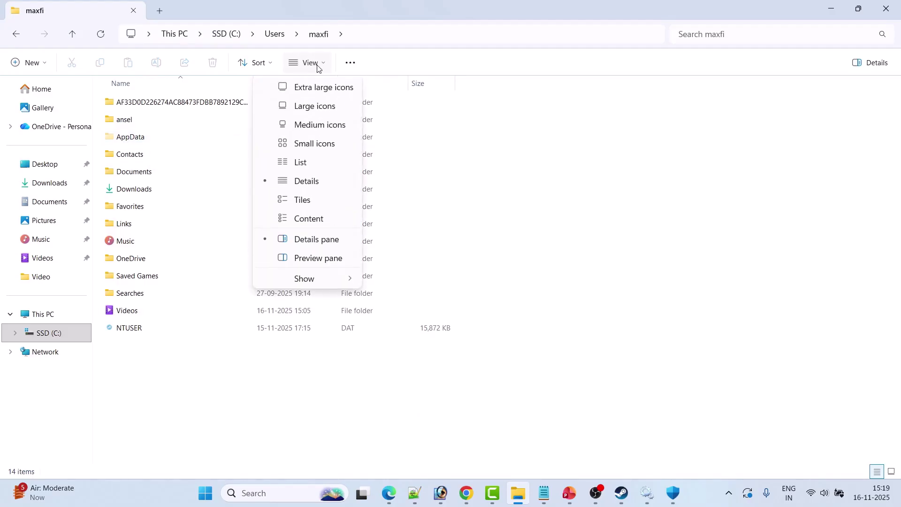
mouse_move(316, 283)
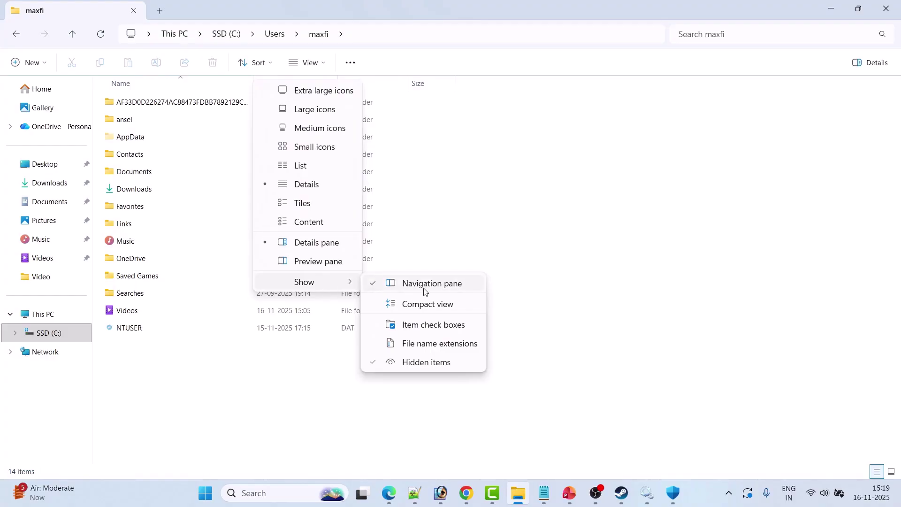
click(437, 365)
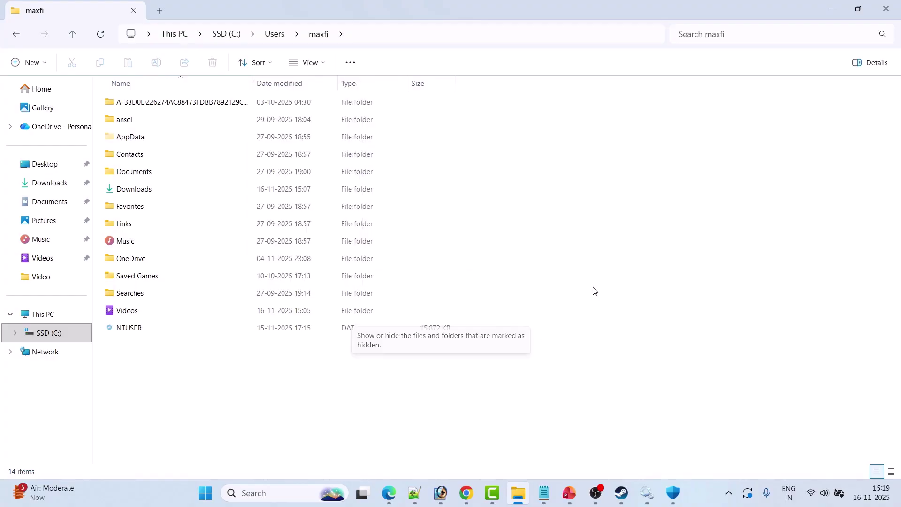
double_click(145, 142)
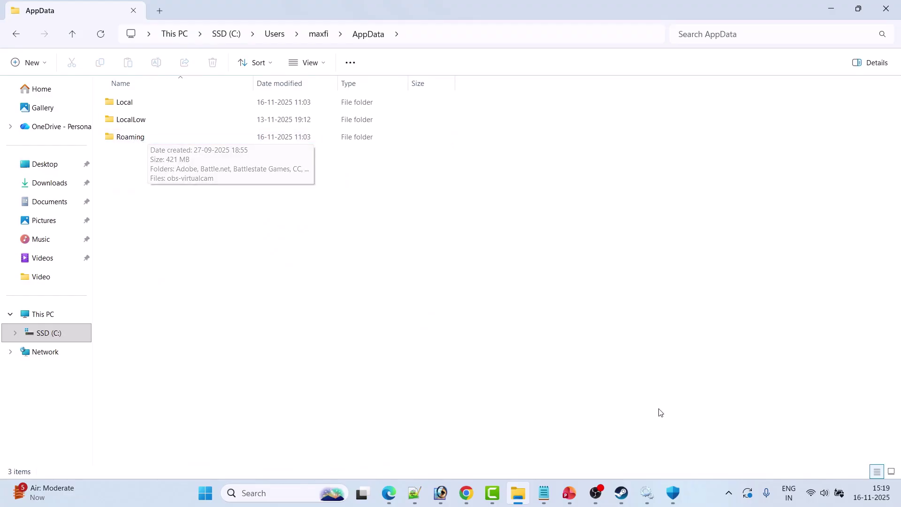
Return to the PowerPoint presentation and highlight the Battlestate Games folder path on the Fix 8 slide
click(569, 493)
drag(294, 231, 464, 232)
key(ctrl+b)
click(463, 232)
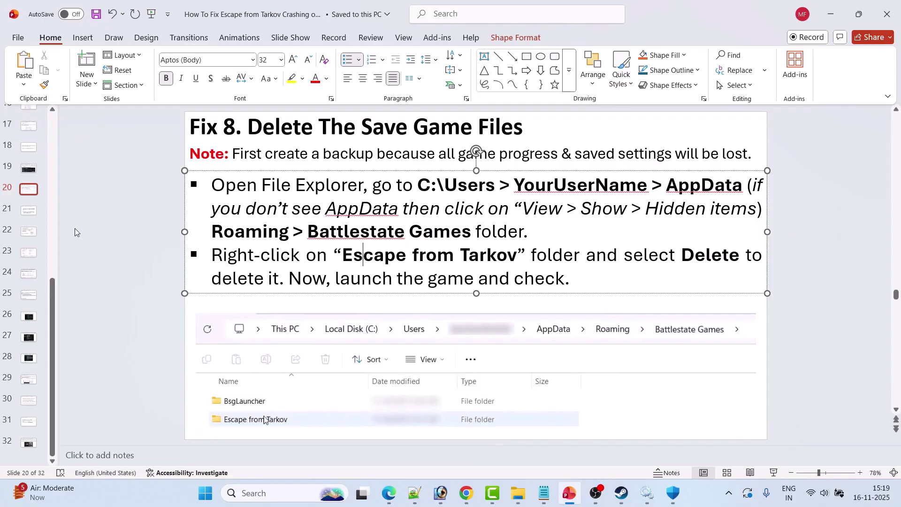
Go through the slides from Fix 9, running the game as admin, to Fix 12, updating the graphics card driver
scroll(75, 228, down, 1)
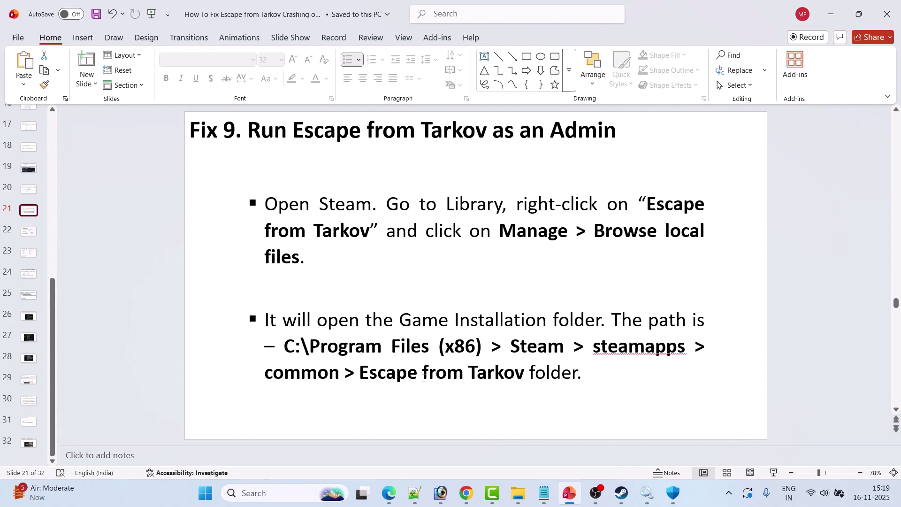
click(36, 233)
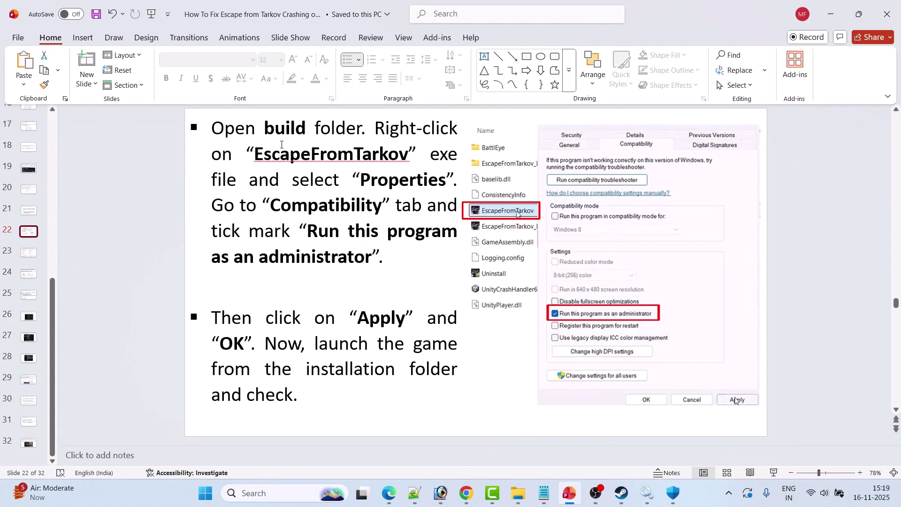
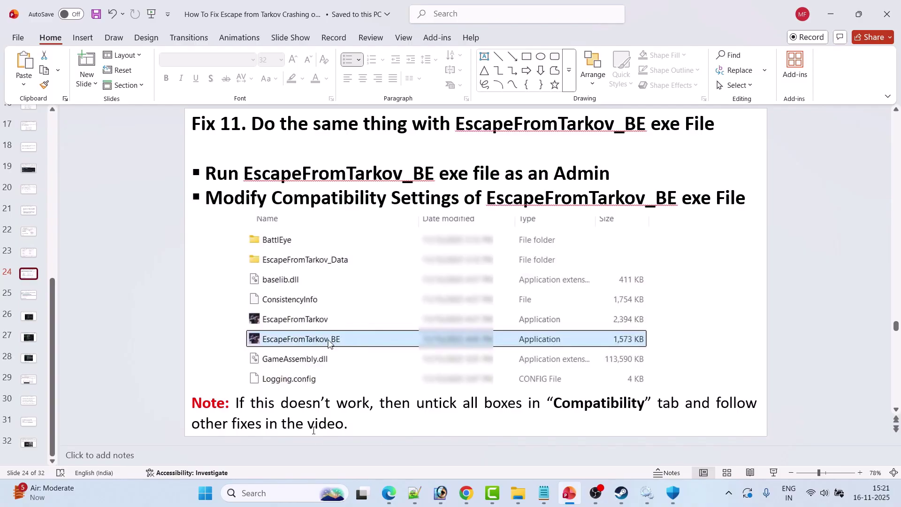
click(31, 296)
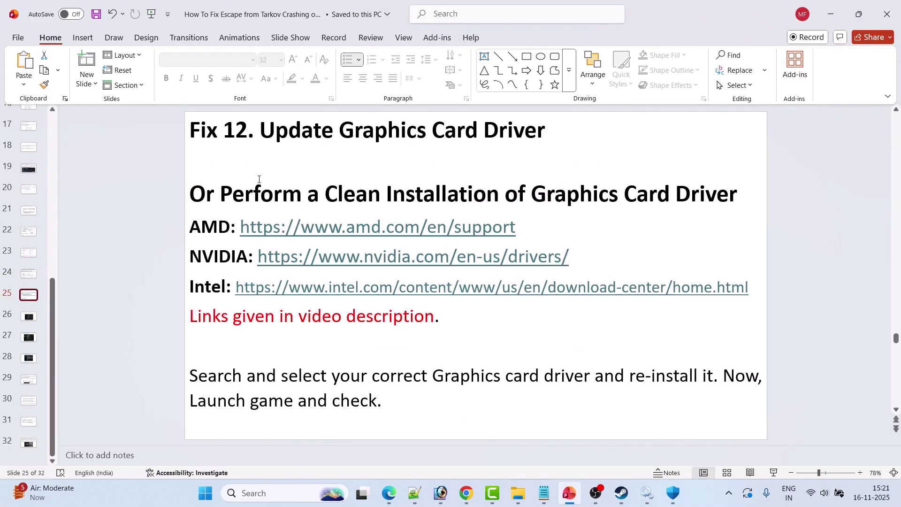
Open Device Manager and select the NVIDIA GeForce RTX 3050 6GB Laptop GPU under Display adapters
click(270, 493)
text(device man)
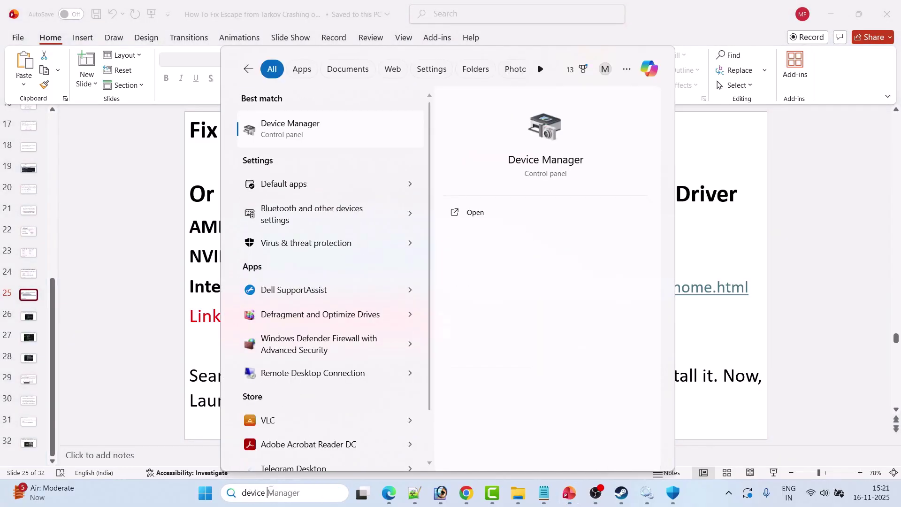
click(510, 221)
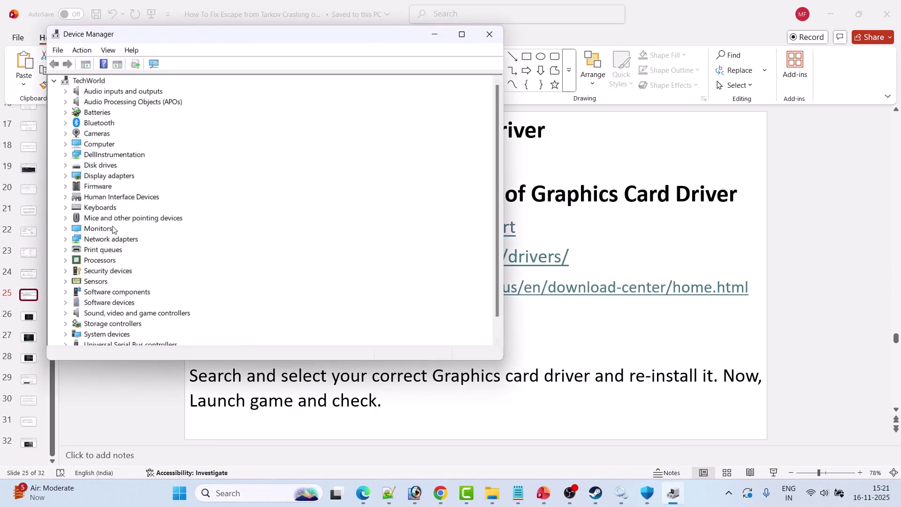
click(65, 176)
click(112, 199)
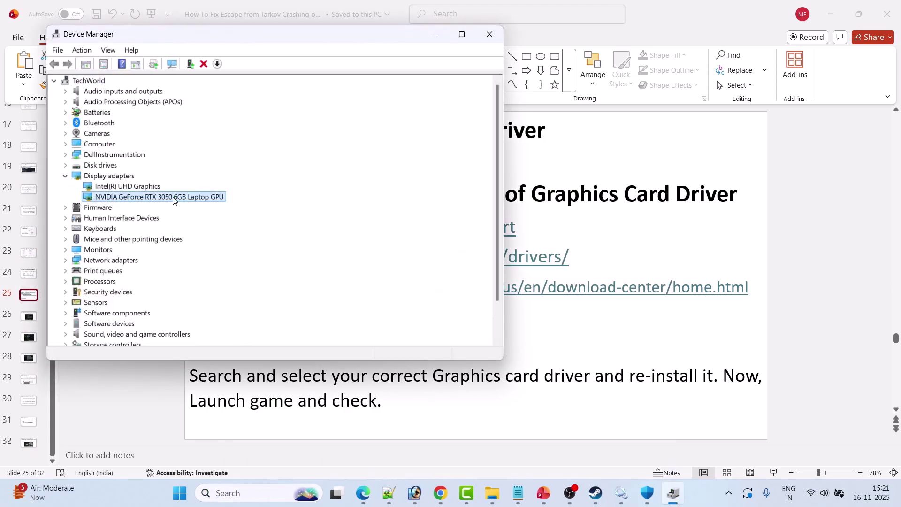
Run an automatic driver search for the NVIDIA graphics card, and close the update wizard and Device Manager
right_click(188, 199)
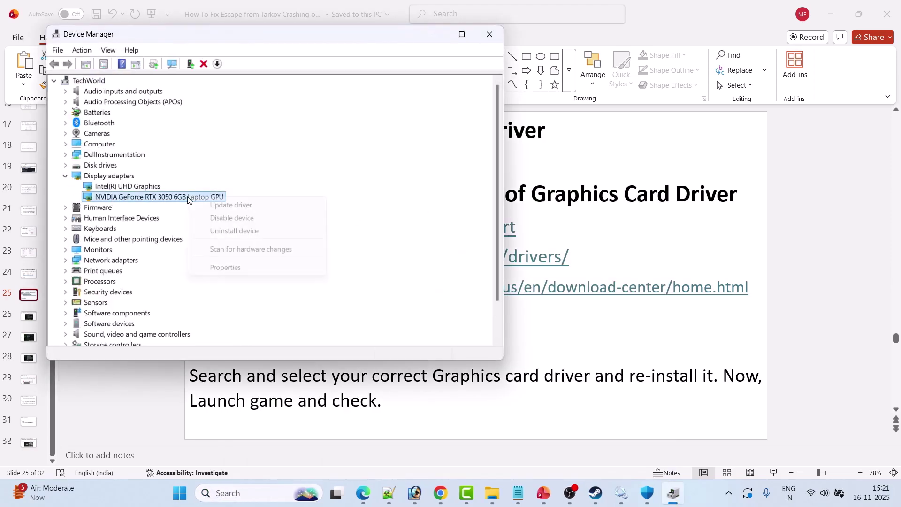
click(258, 205)
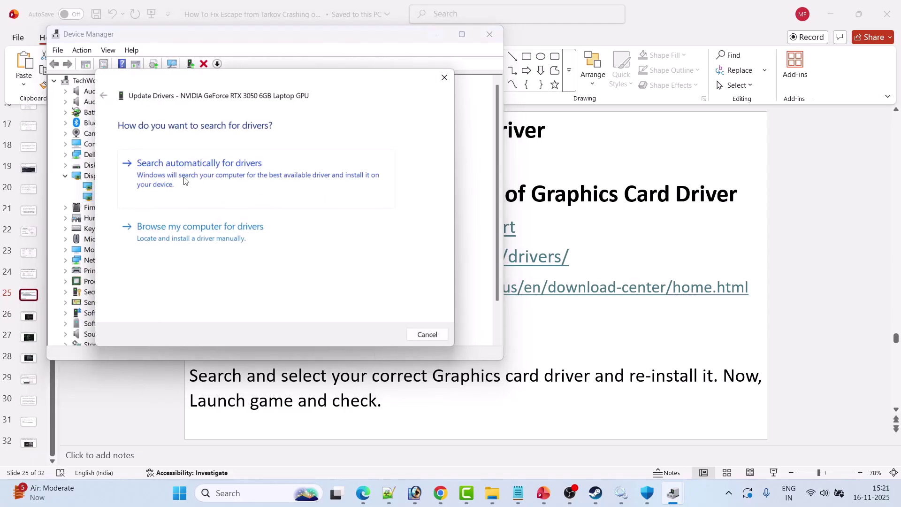
click(236, 176)
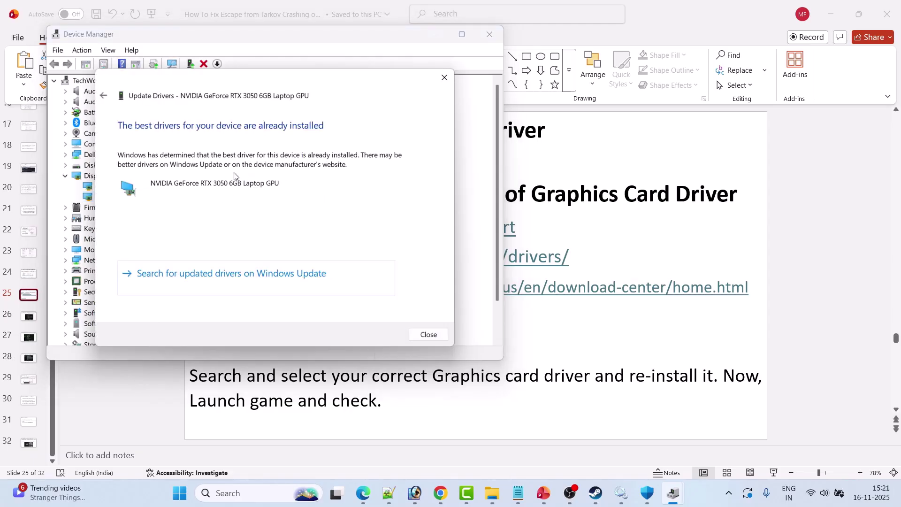
click(429, 334)
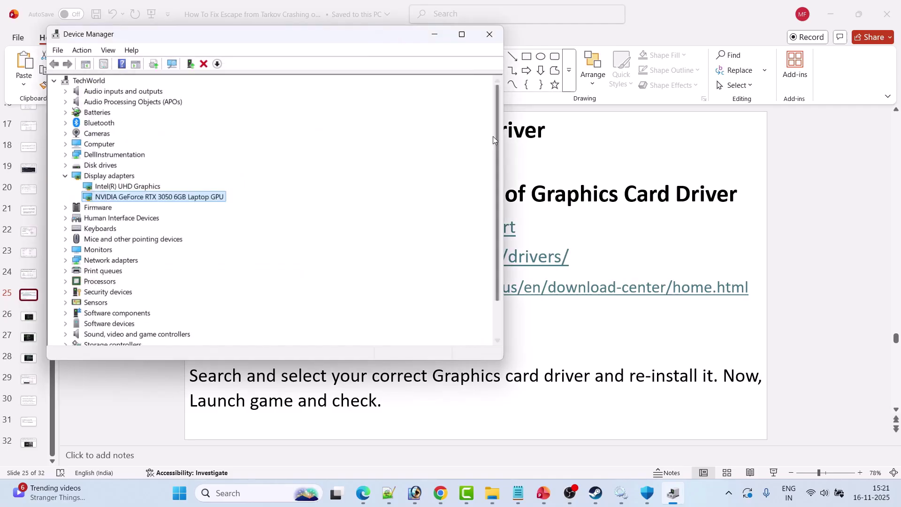
click(490, 34)
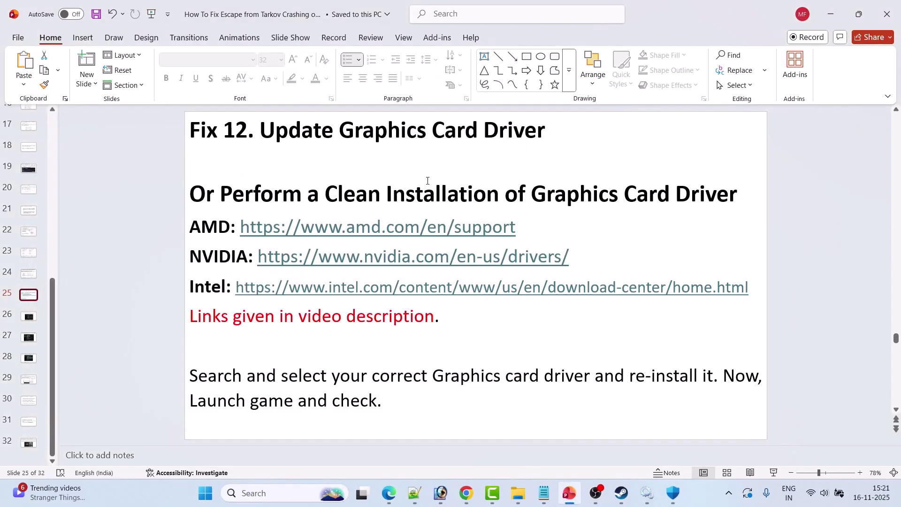
Highlight "Perform a Clean Installation of Graphics Card Driver" on the Fix 12 slide, then clear the selection
click(222, 197)
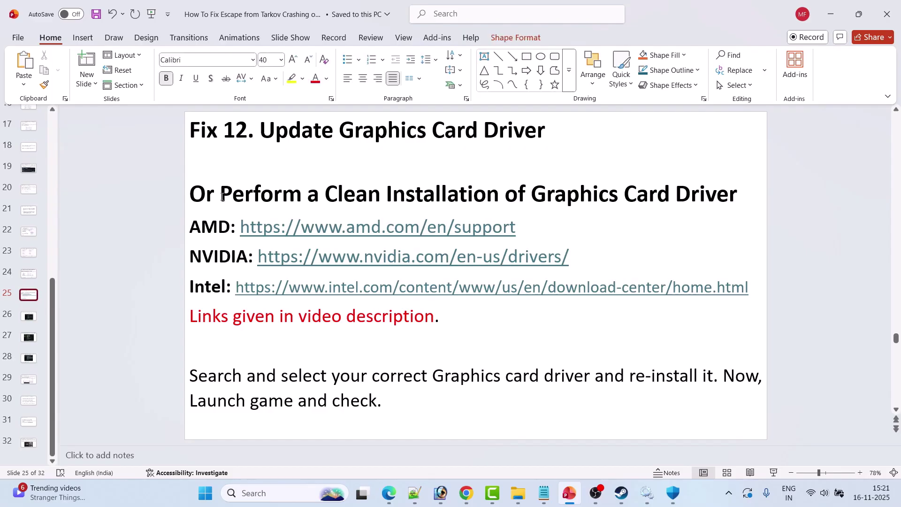
drag(222, 197, 738, 197)
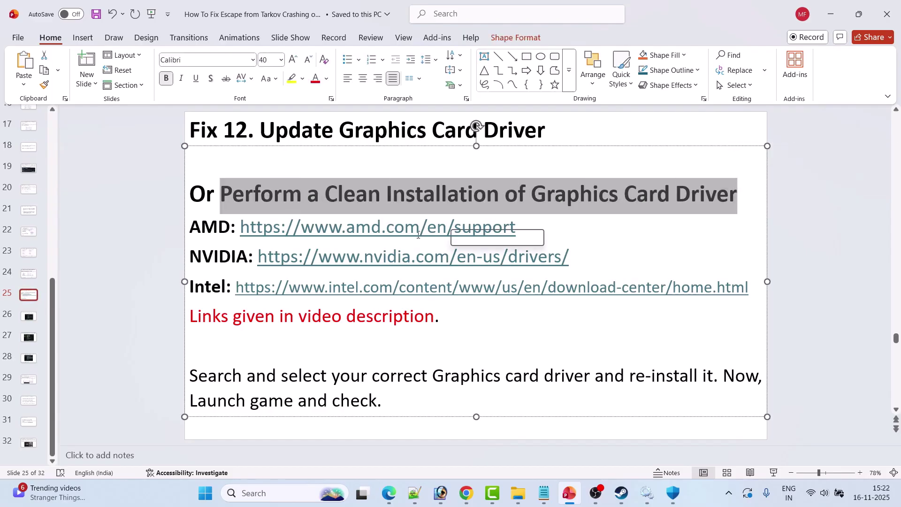
click(289, 319)
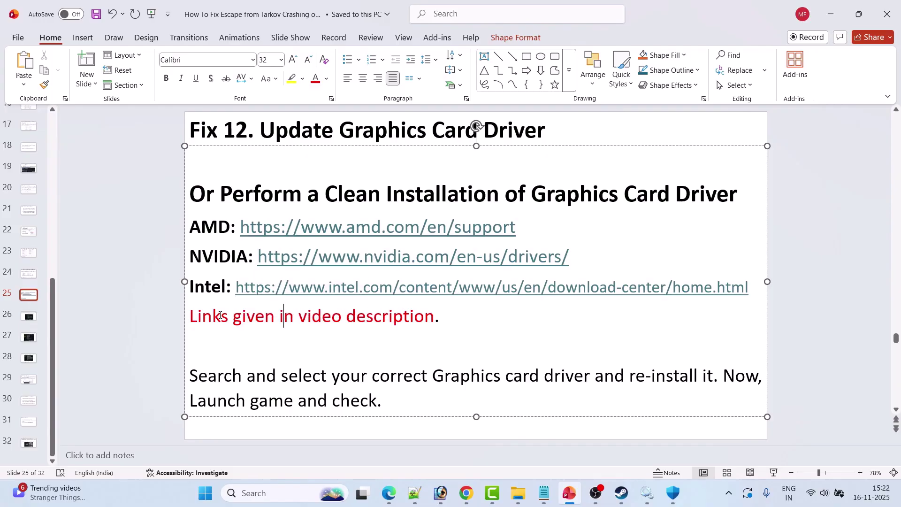
Highlight "Links given in video description" on the Fix 12 slide, clear the selection, and open the NVIDIA drivers link in the browser
drag(190, 315, 434, 316)
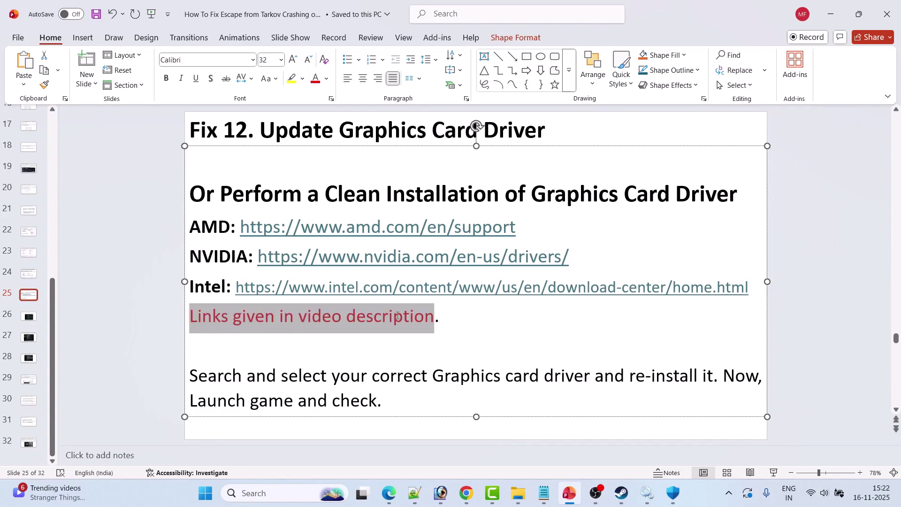
click(332, 375)
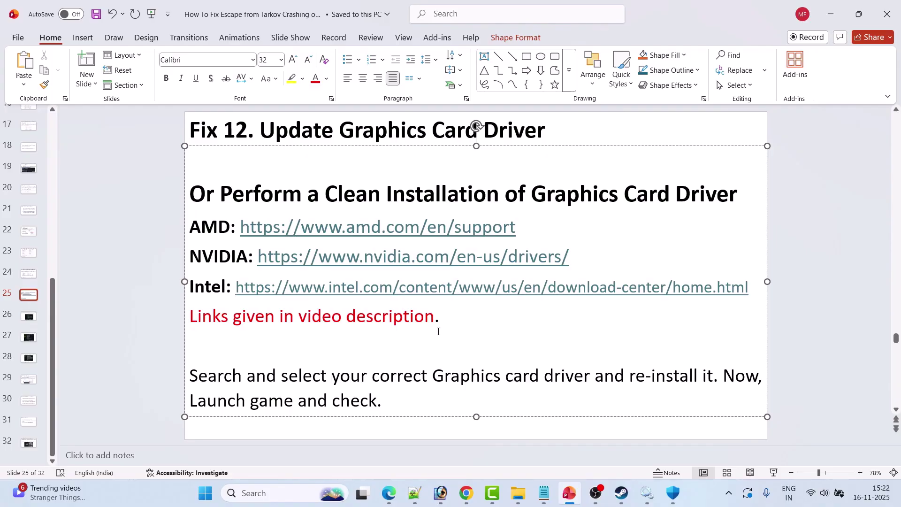
drag(573, 257, 278, 259)
ctrl+click(276, 258)
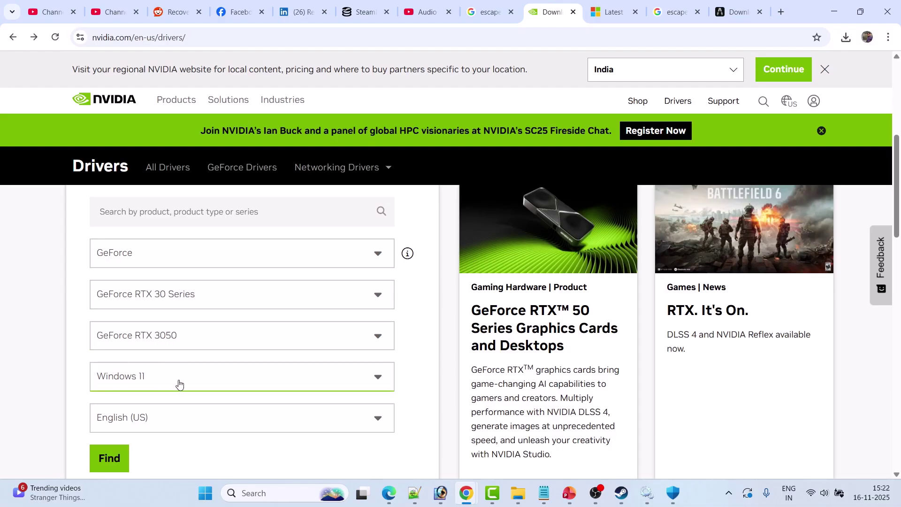
Find drivers for the GeForce RTX 3050 on Windows 11 and download GeForce Game Ready Driver 581.80
click(99, 457)
scroll(34, 346, down, 3)
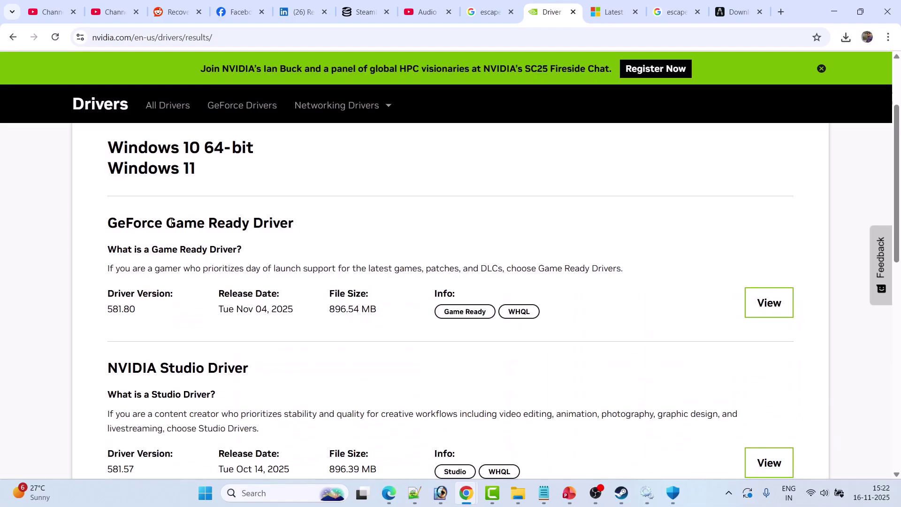
drag(141, 310, 108, 301)
click(151, 314)
click(775, 309)
click(164, 468)
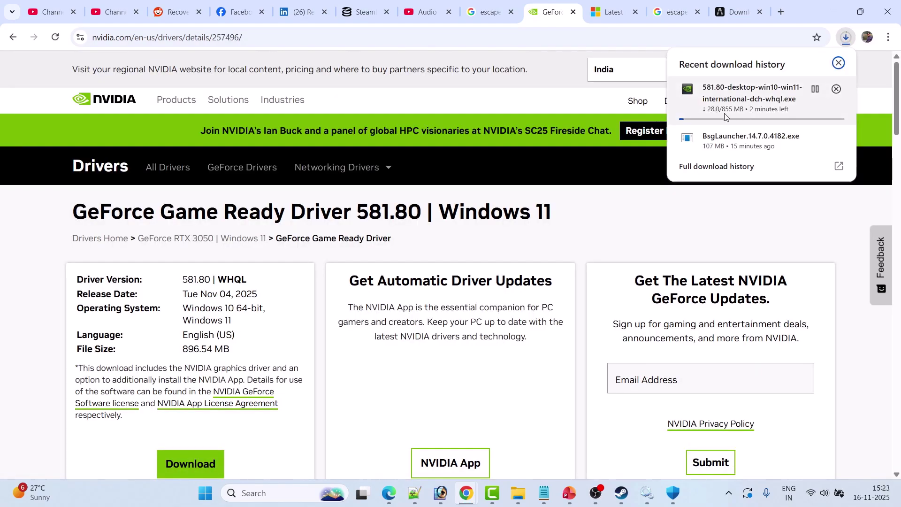
Switch to PowerPoint, highlight the instruction for running the downloaded exe file, and go through the clean driver installation slides up to slide 28
key(alt+Tab)
drag(190, 134, 756, 137)
click(565, 176)
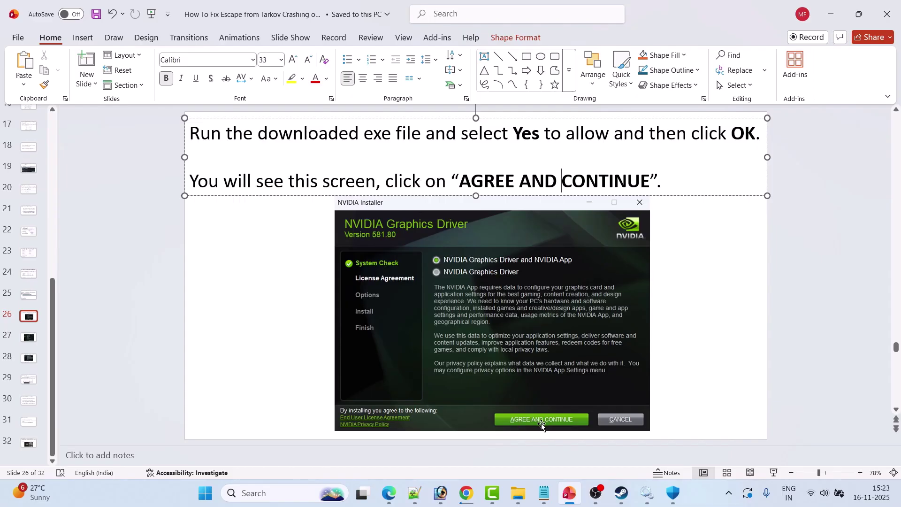
click(28, 337)
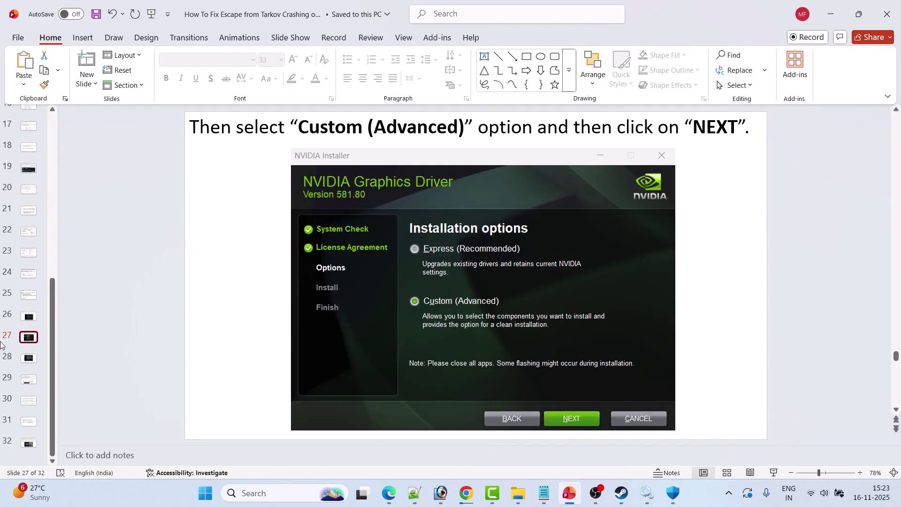
click(21, 358)
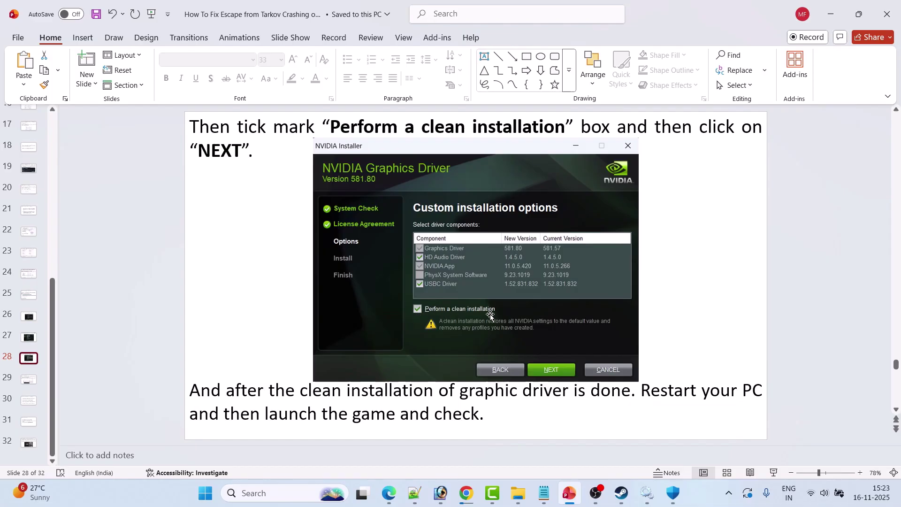
Show the Restart option among the Windows power options, and close them without restarting
click(205, 492)
click(595, 454)
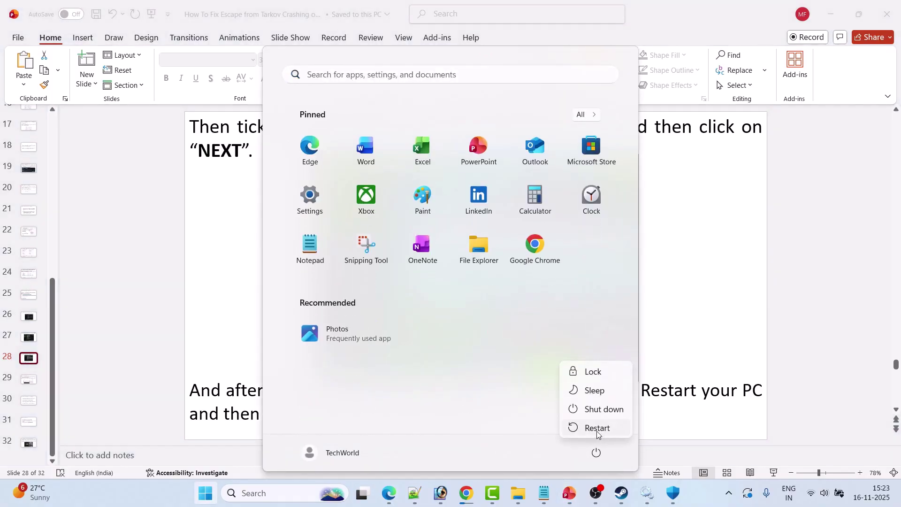
click(698, 406)
click(698, 399)
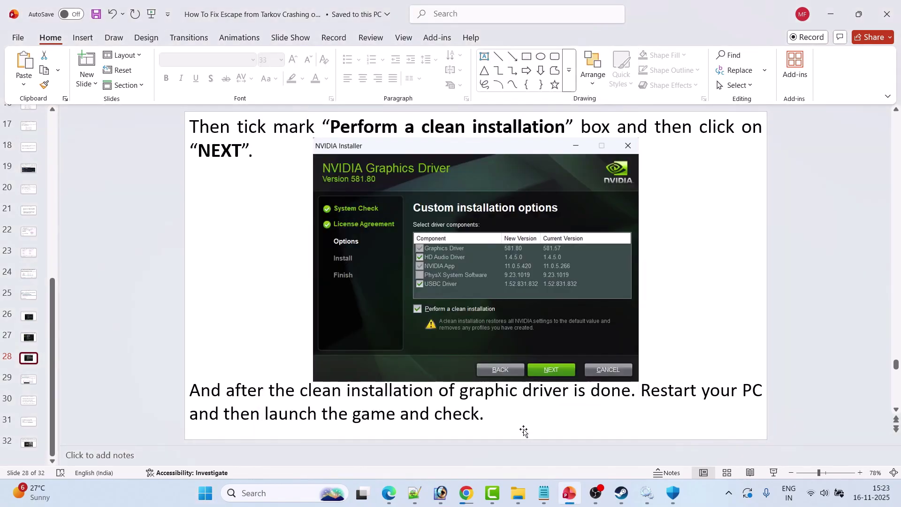
Go to the Fix 13 slide, highlight the Visual C++ download link, and switch to the Microsoft Learn page in Chrome
scroll(281, 235, down, 1)
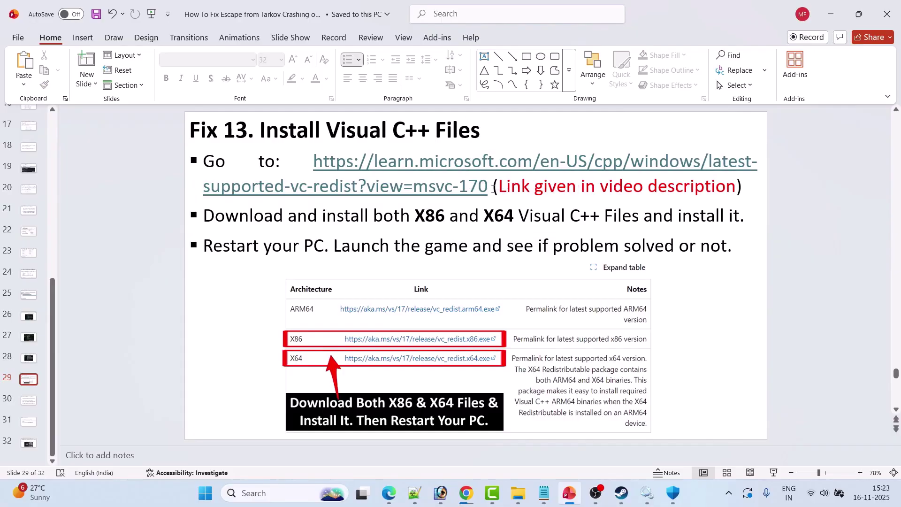
drag(489, 187, 328, 165)
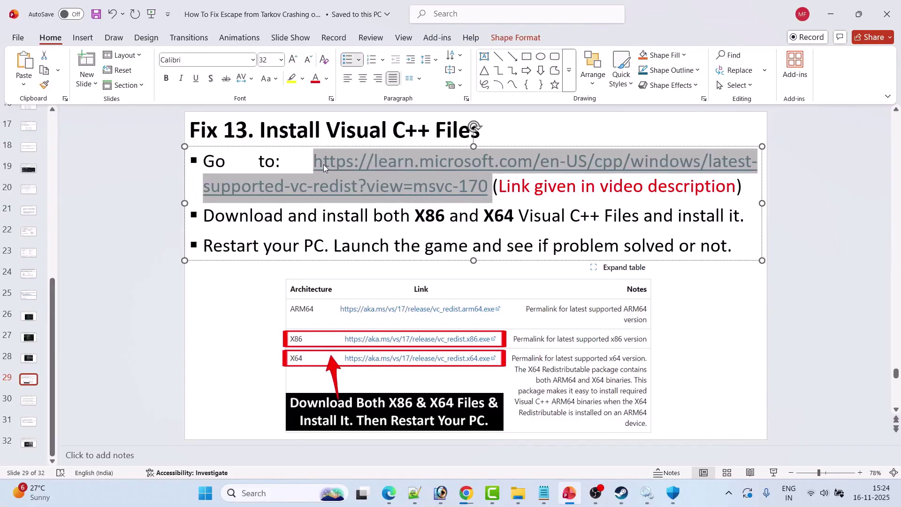
key(alt+Tab)
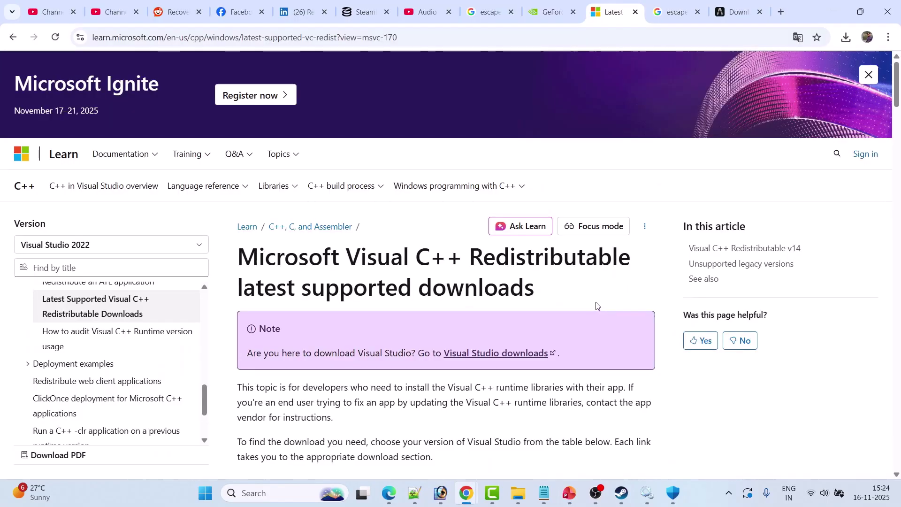
Download the X64 and X86 Visual C++ Redistributable files from the latest supported redistributable version table
scroll(596, 305, down, 12)
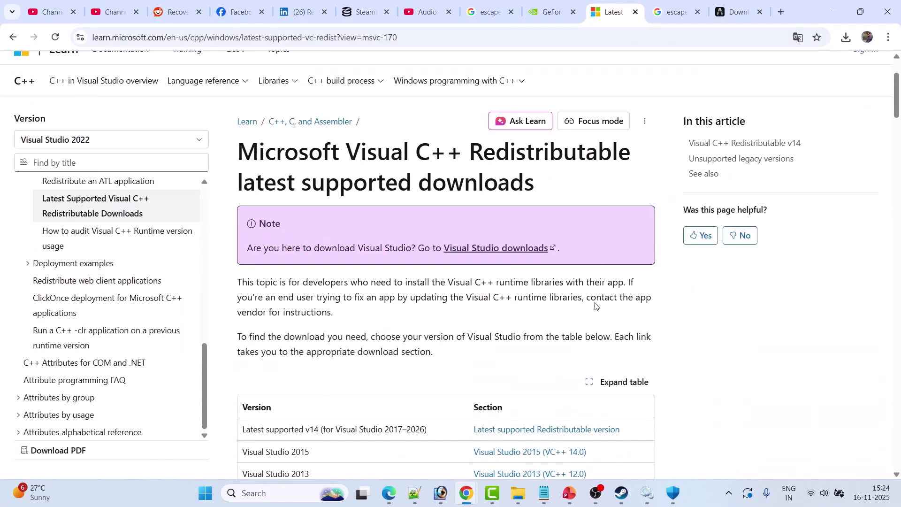
scroll(587, 309, down, 3)
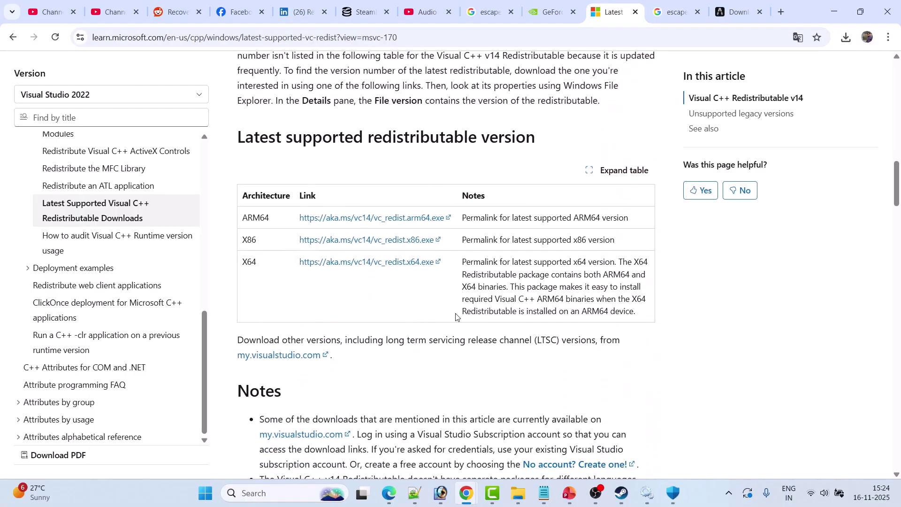
click(372, 264)
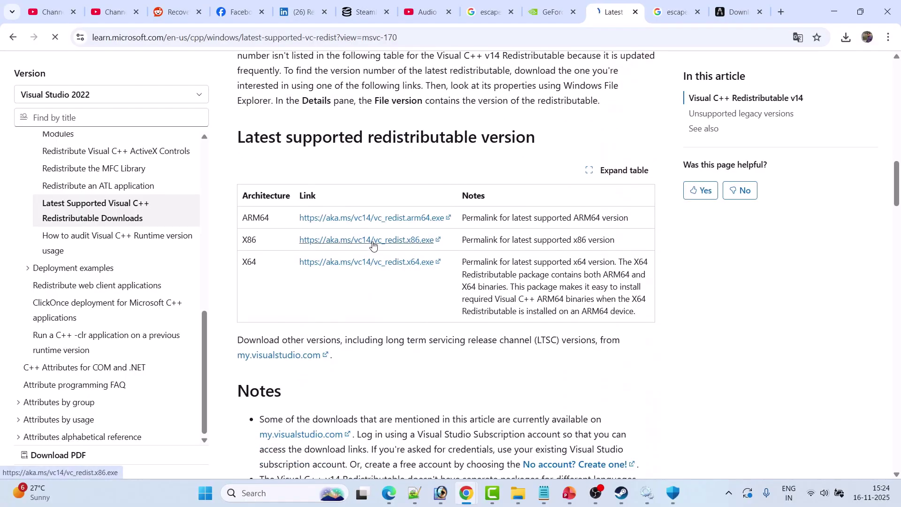
Launch the downloaded VC_redist.x64.exe and VC_redist.x86.exe installers
click(846, 37)
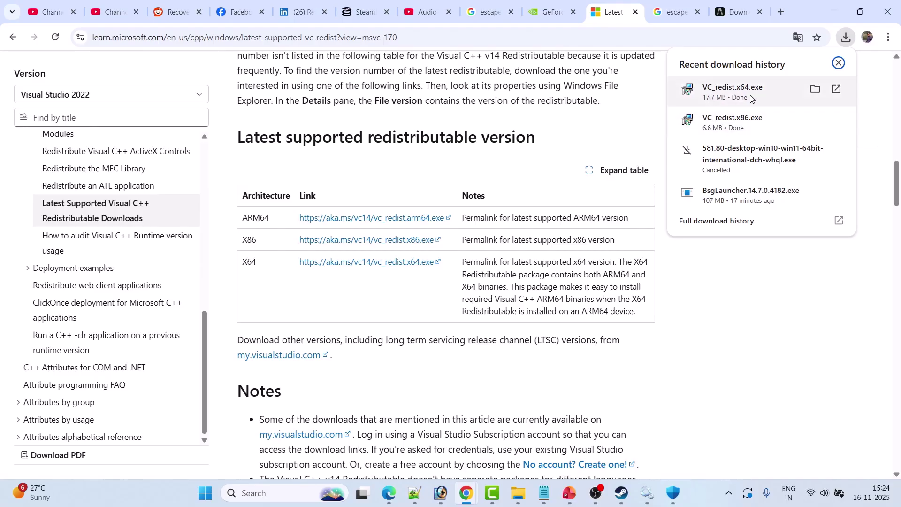
click(712, 99)
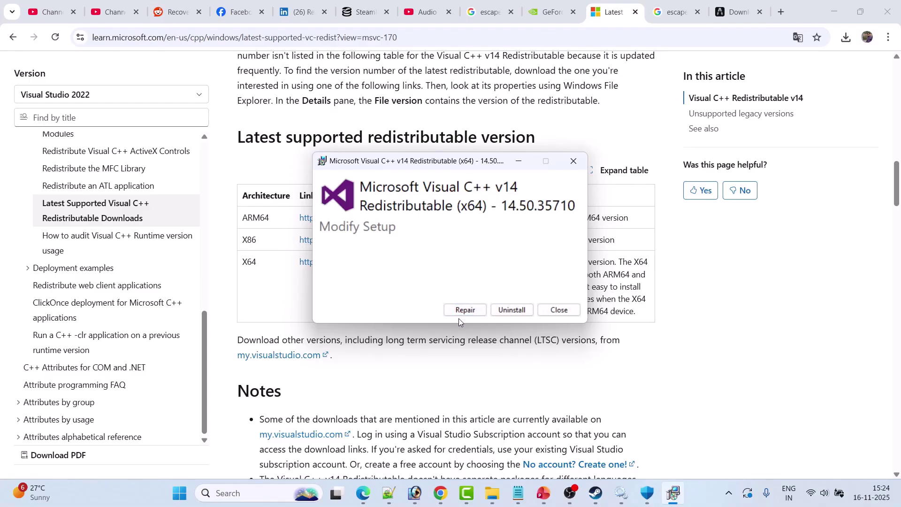
click(846, 38)
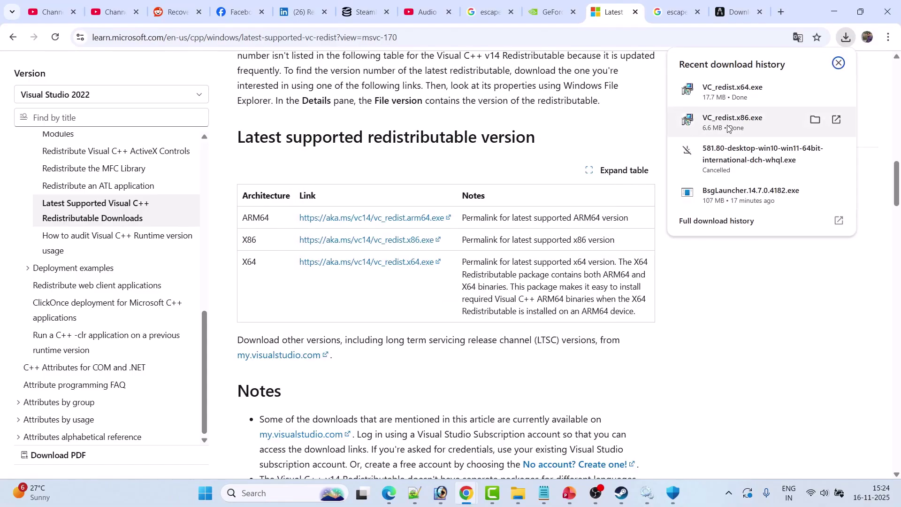
click(757, 128)
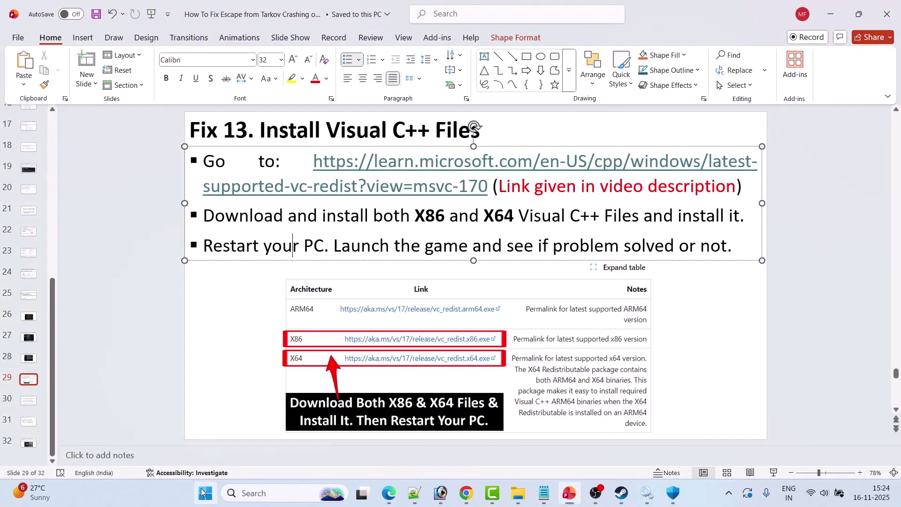
Display the PC's restart choices without restarting, and go through the Fix 14 slide on conflicting programs to the Fix 15 slide on updating Windows
click(205, 493)
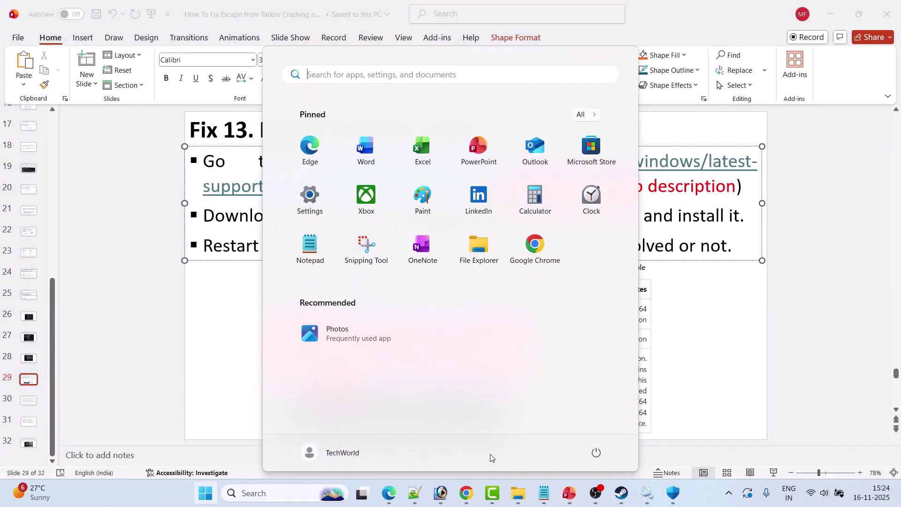
click(595, 453)
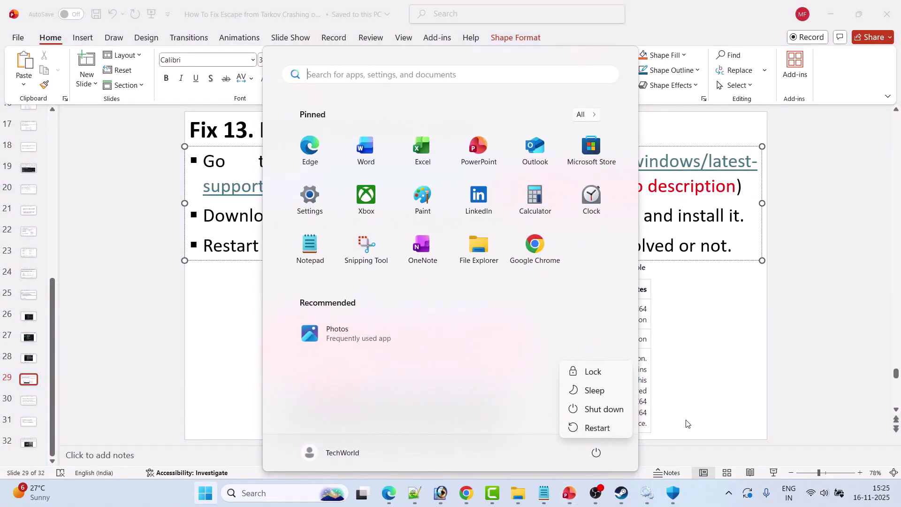
click(710, 368)
click(708, 367)
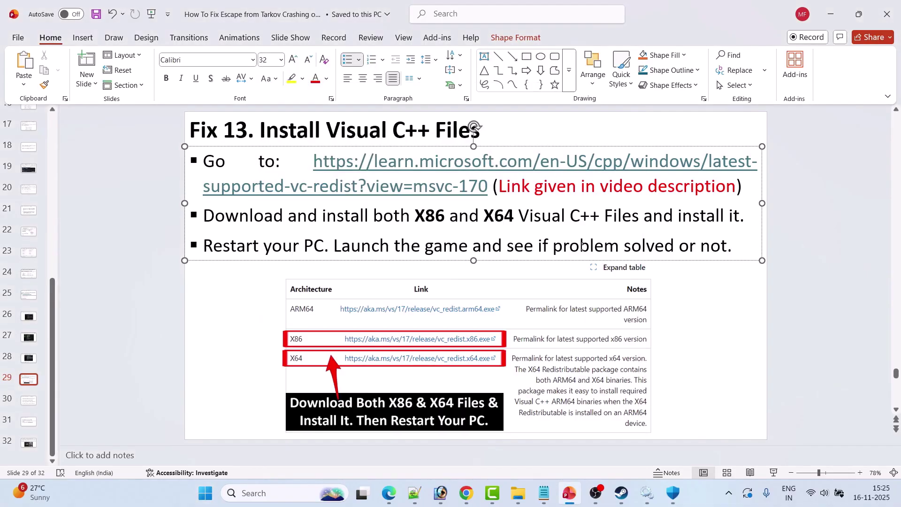
scroll(245, 180, down, 1)
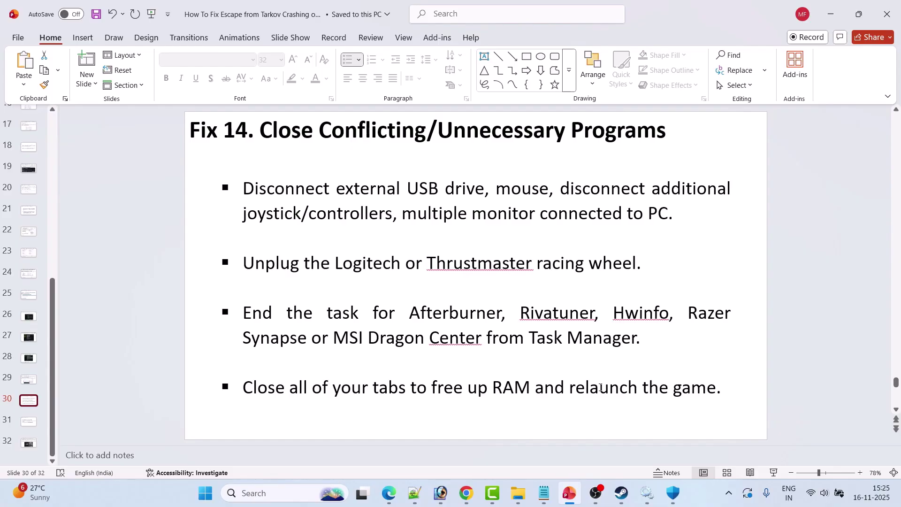
scroll(75, 422, down, 2)
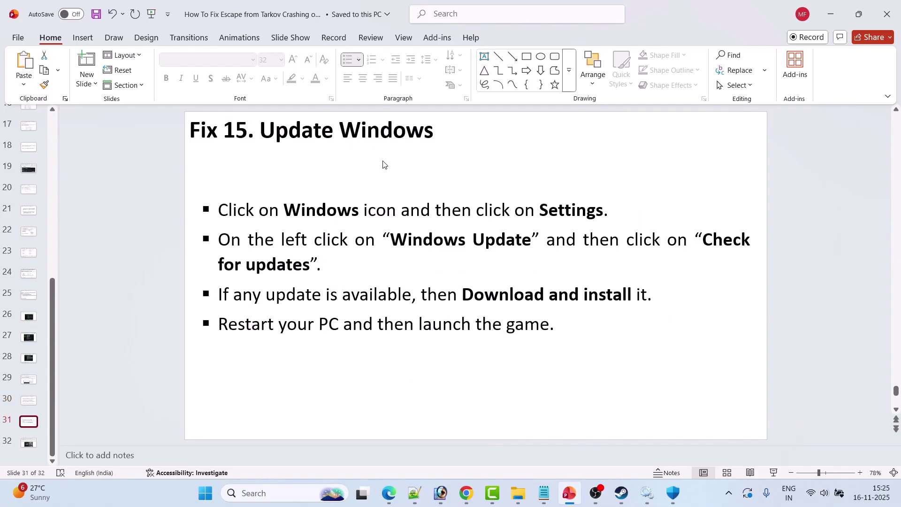
Check for updates in Windows Update and retry the 2025-11 Security Update (KB5068861)
click(205, 492)
click(309, 197)
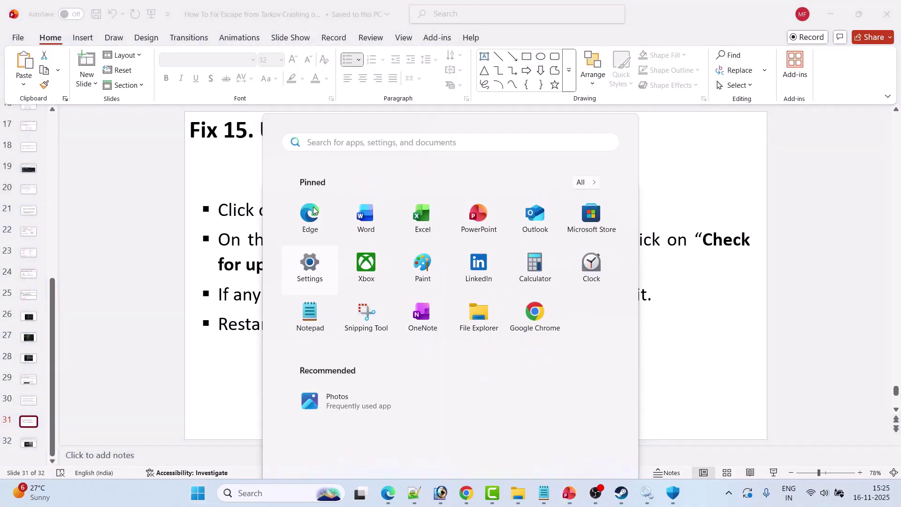
click(70, 361)
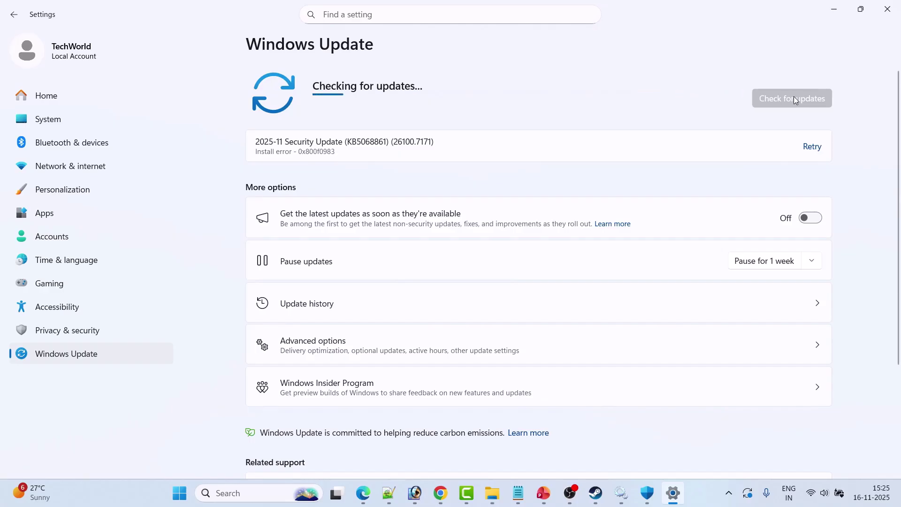
click(812, 146)
Show the Windows power options without restarting, and switch to PowerPoint to display the Fix 16 slide on reinstalling Escape from Tarkov
click(180, 493)
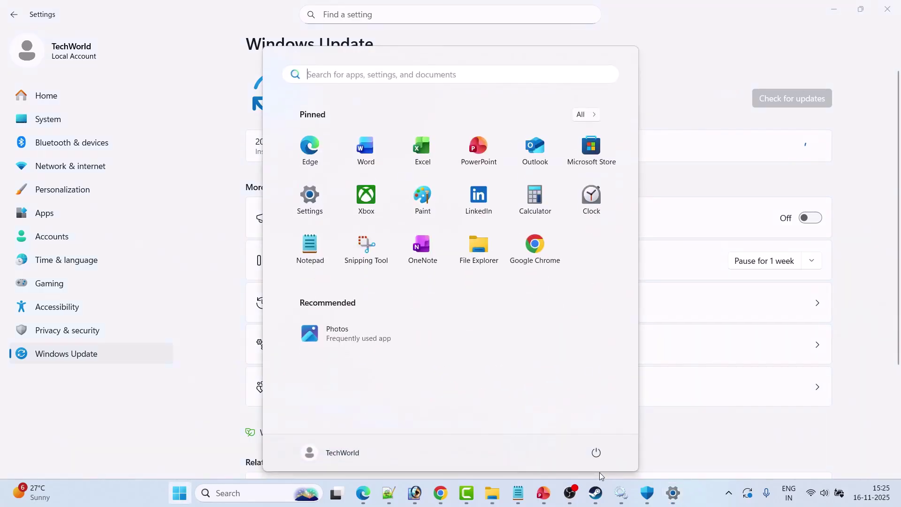
click(595, 459)
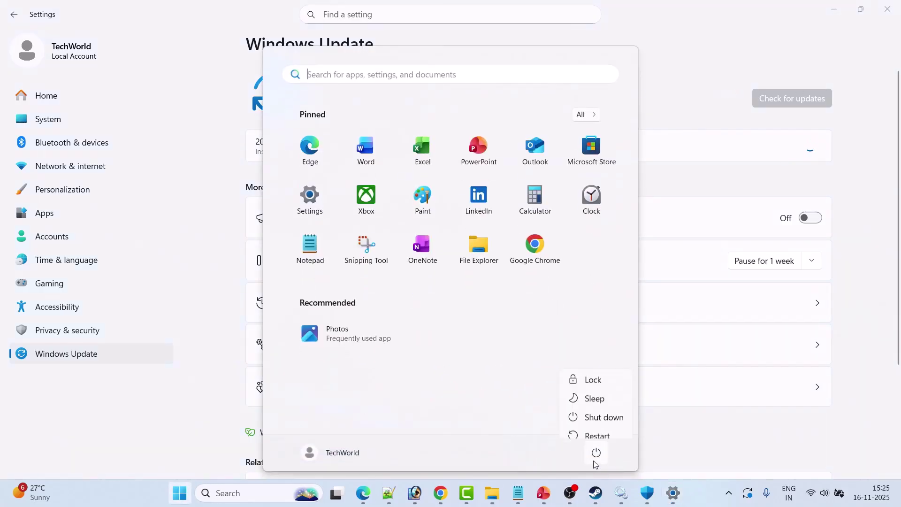
click(709, 418)
click(712, 424)
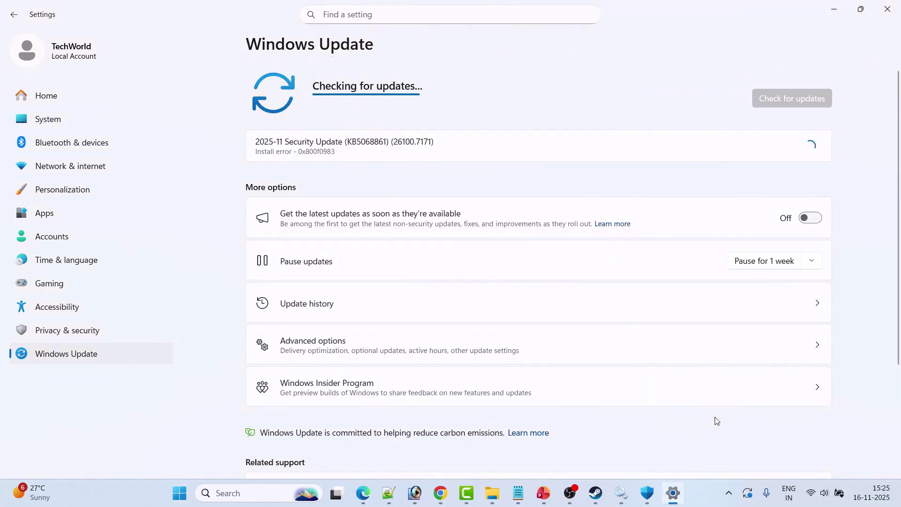
click(543, 494)
click(29, 443)
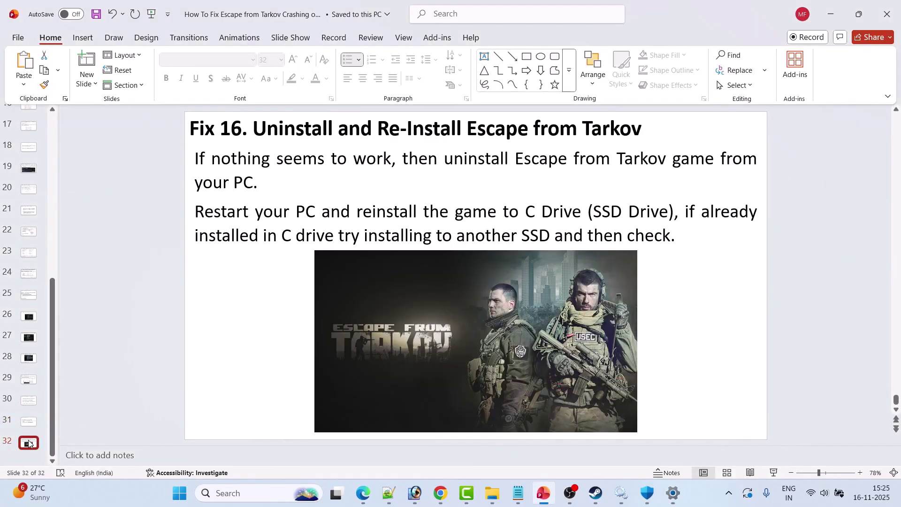